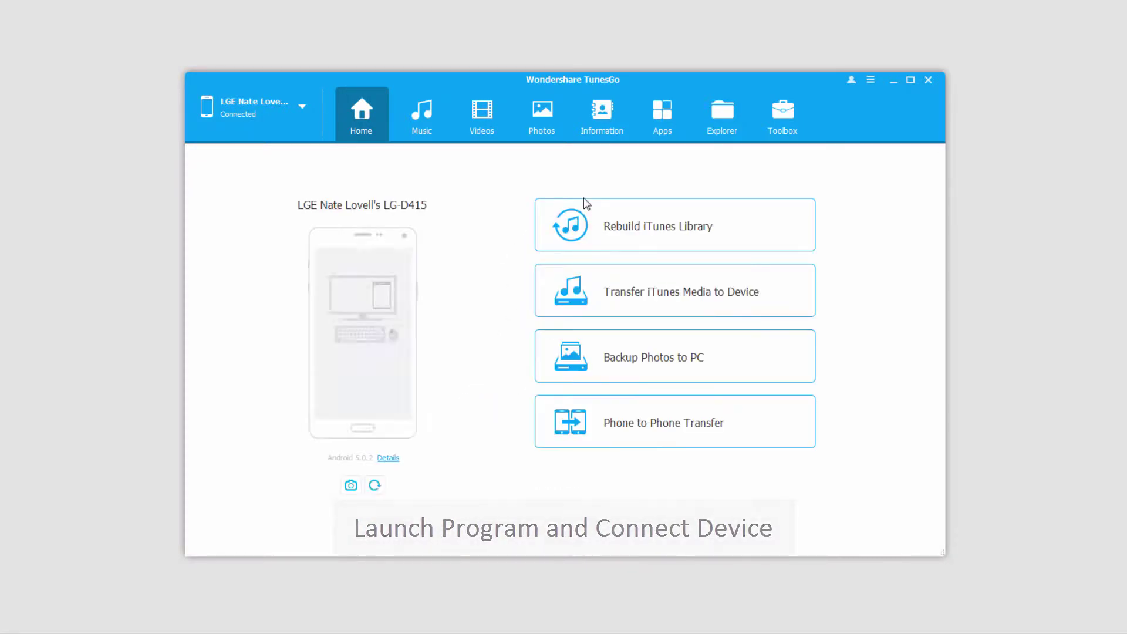
# Open the phone's SMS section to list its three conversations
pyautogui.click(605, 129)
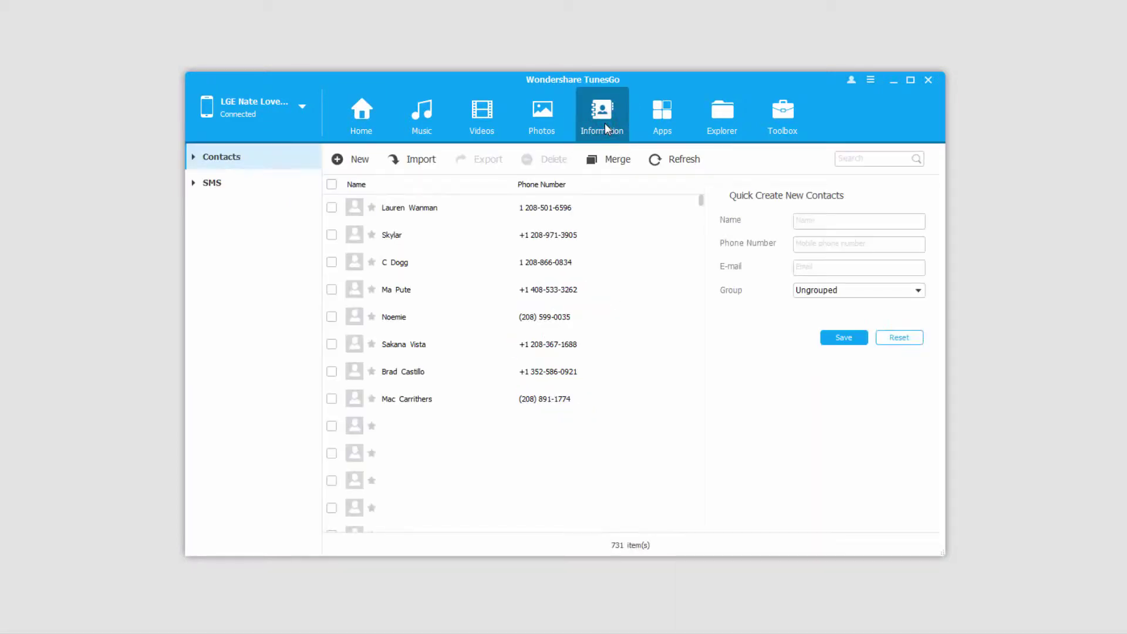
pyautogui.click(218, 183)
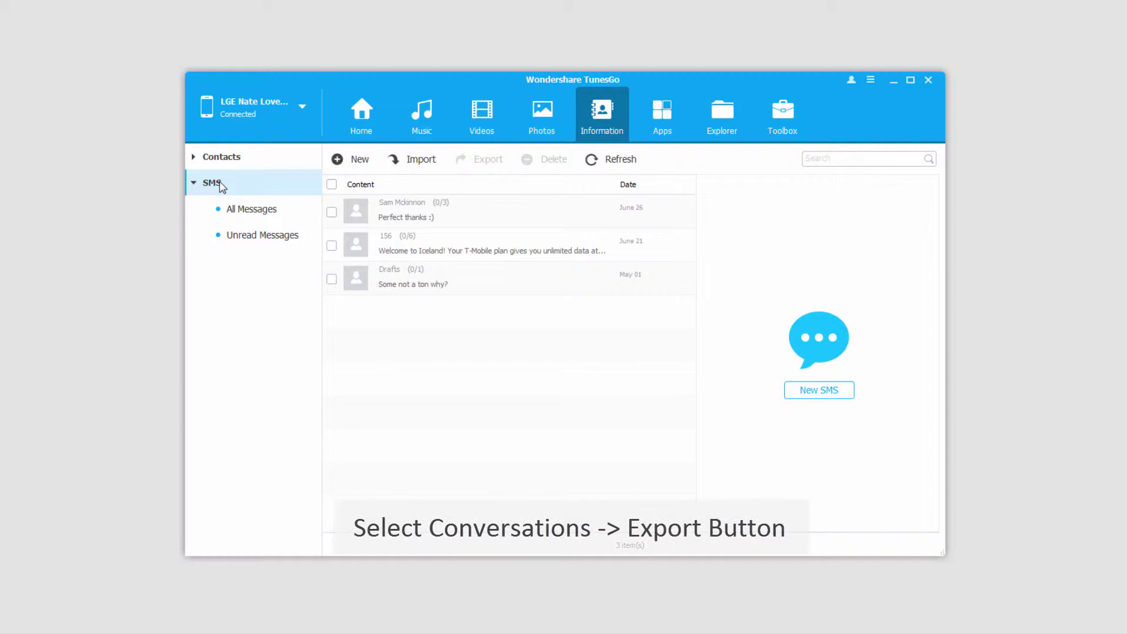
# Select the first conversation and the 156 conversation, then bring up the export formats
pyautogui.click(283, 235)
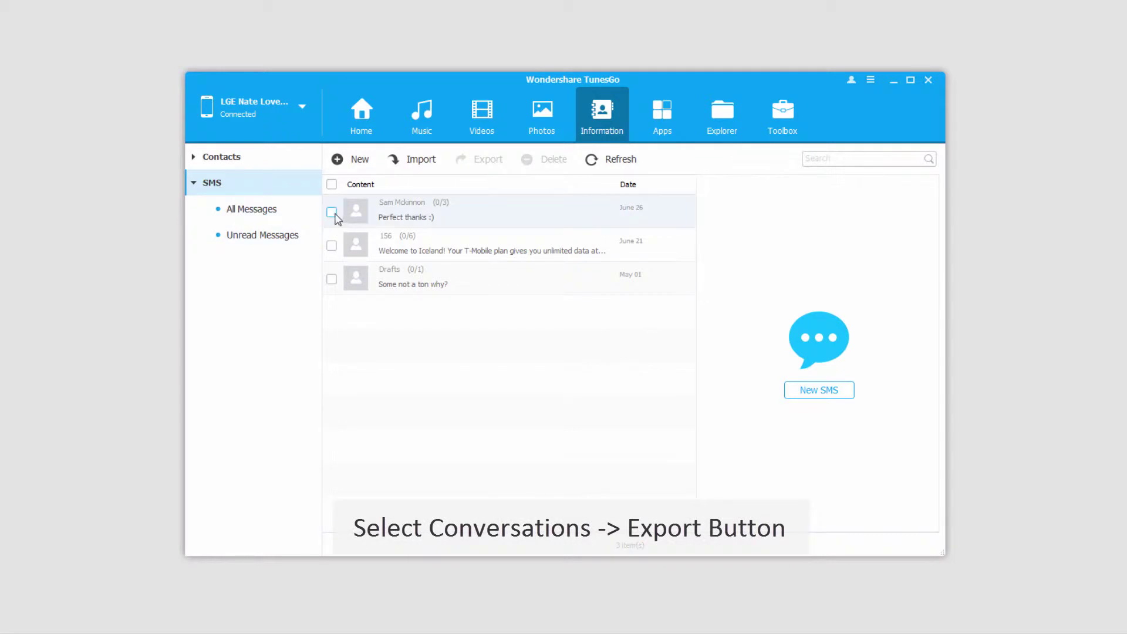
pyautogui.click(332, 212)
pyautogui.click(331, 245)
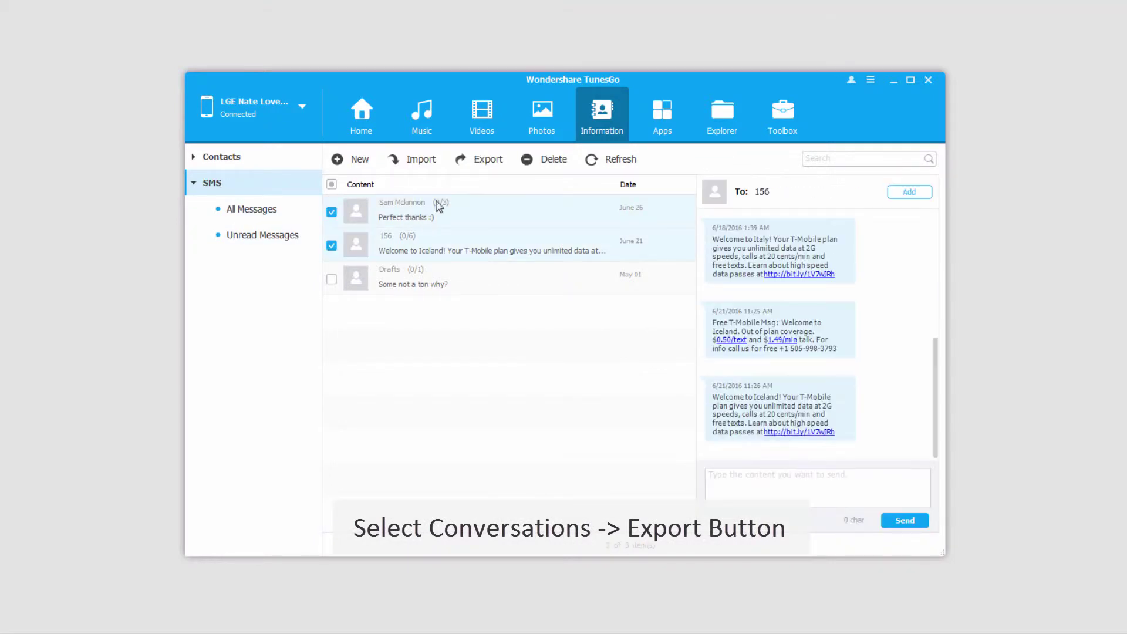
pyautogui.click(482, 160)
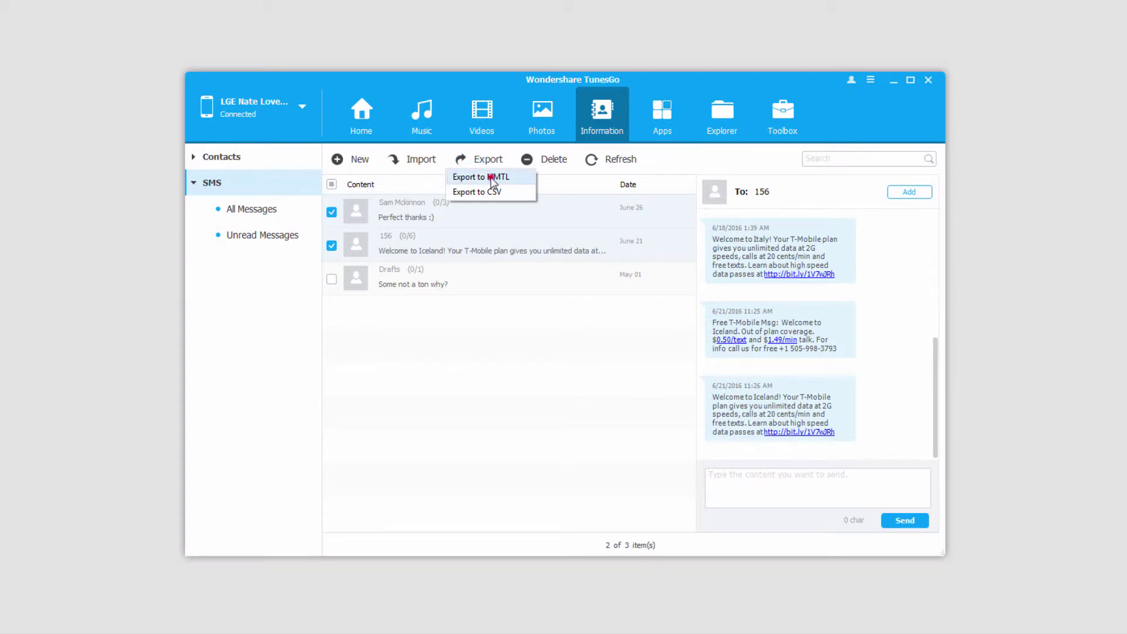
# Export the two conversations as HTML to My Documents and open the destination folder
pyautogui.click(491, 180)
pyautogui.scroll(-1, 657, 334)
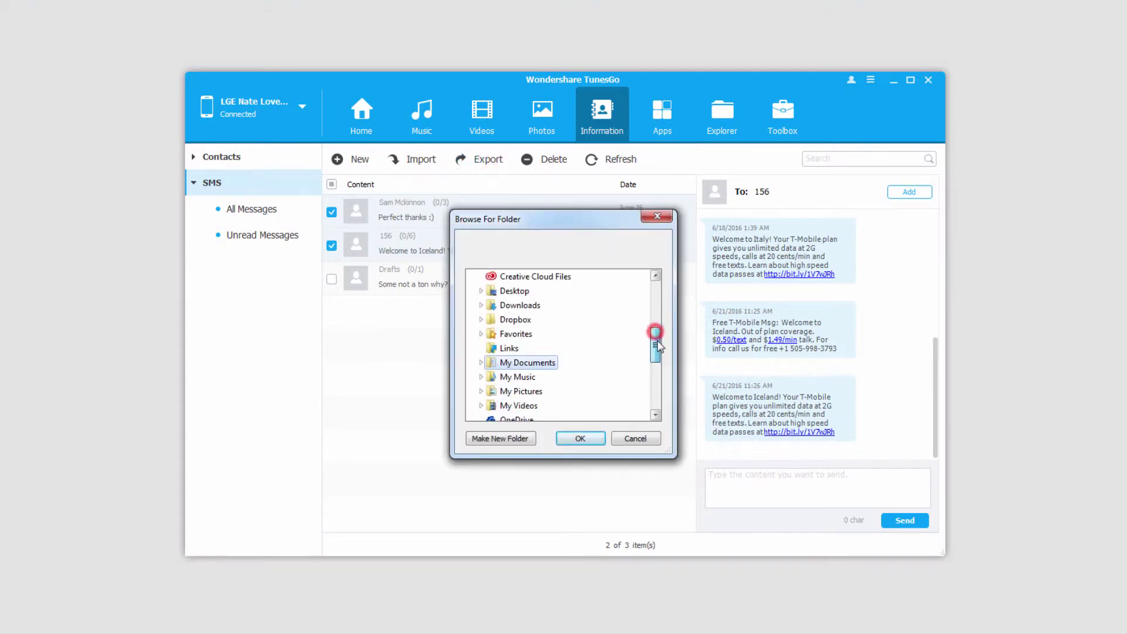
pyautogui.click(574, 442)
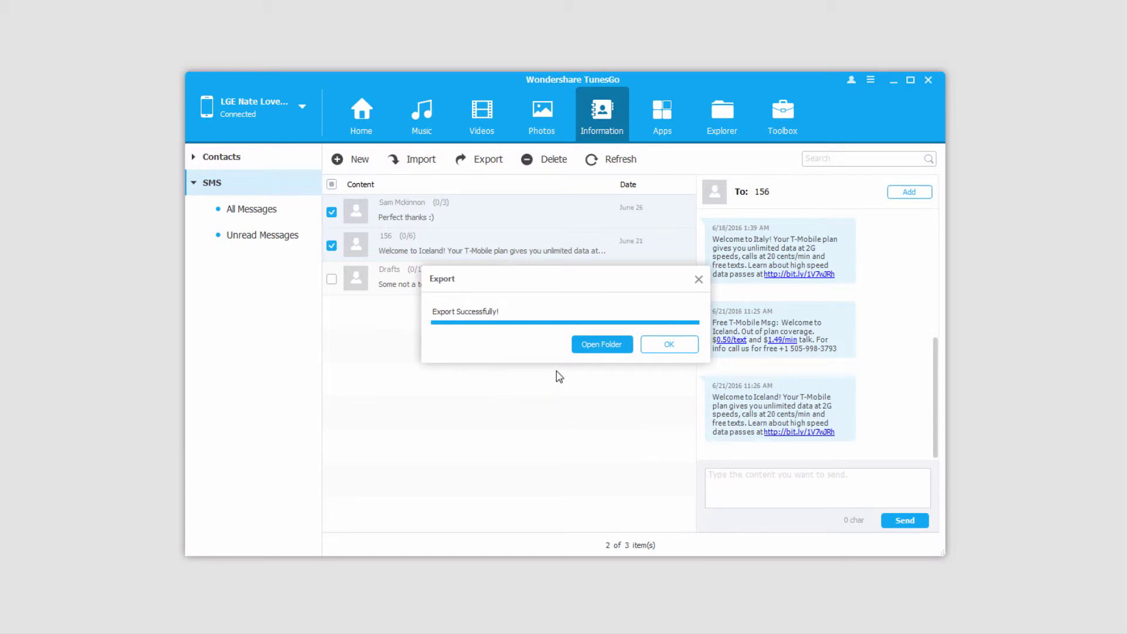
pyautogui.click(573, 345)
pyautogui.scroll(-1, 265, 405)
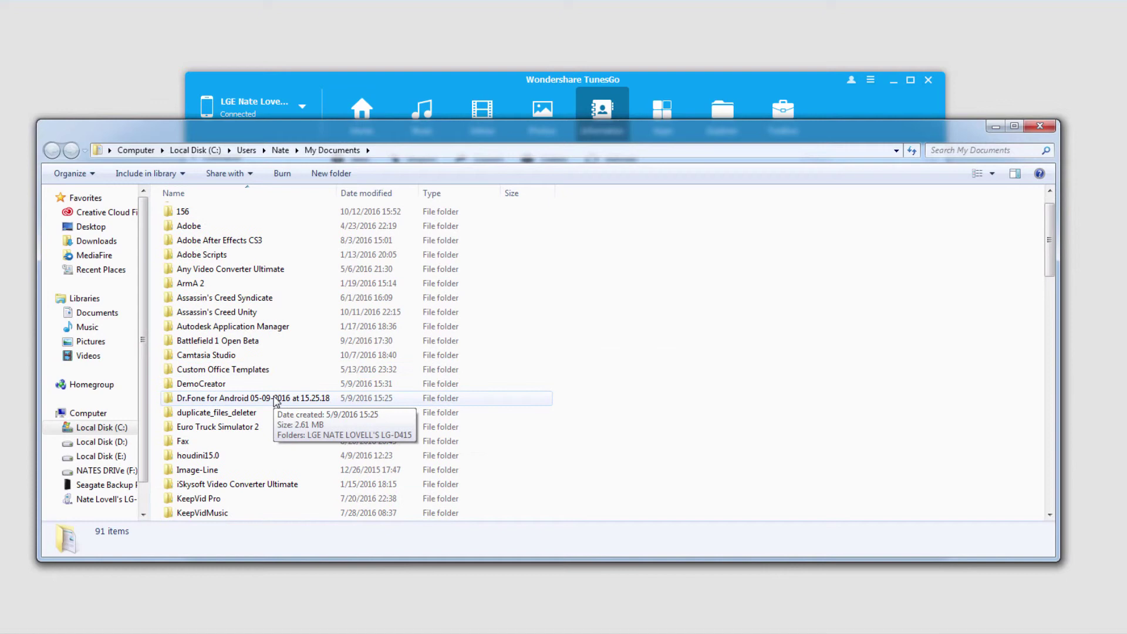
pyautogui.click(1048, 128)
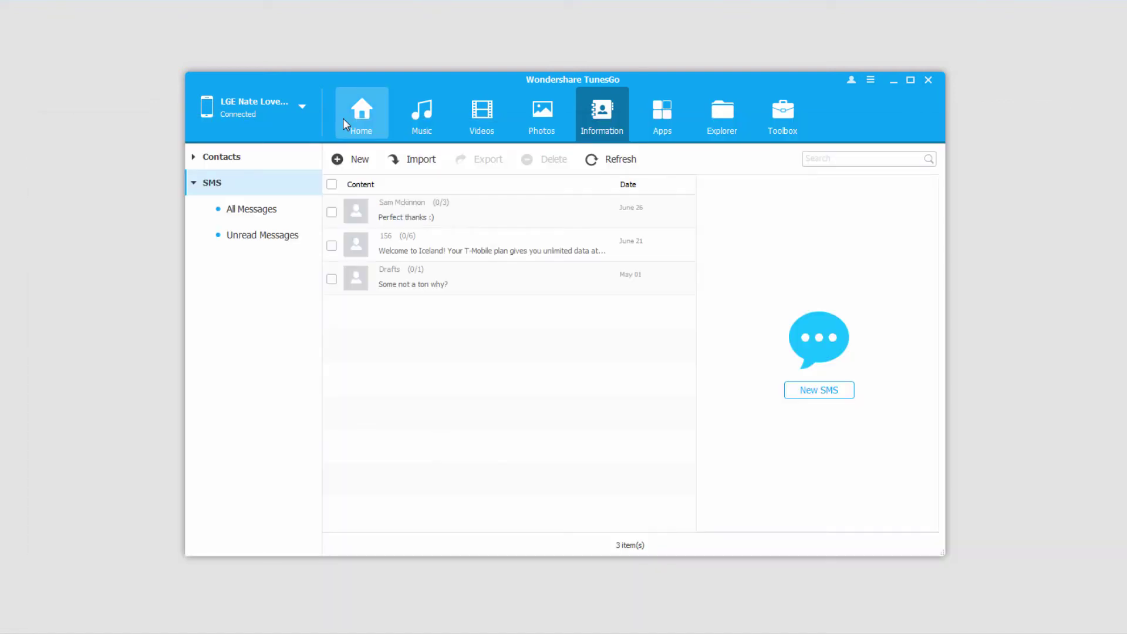